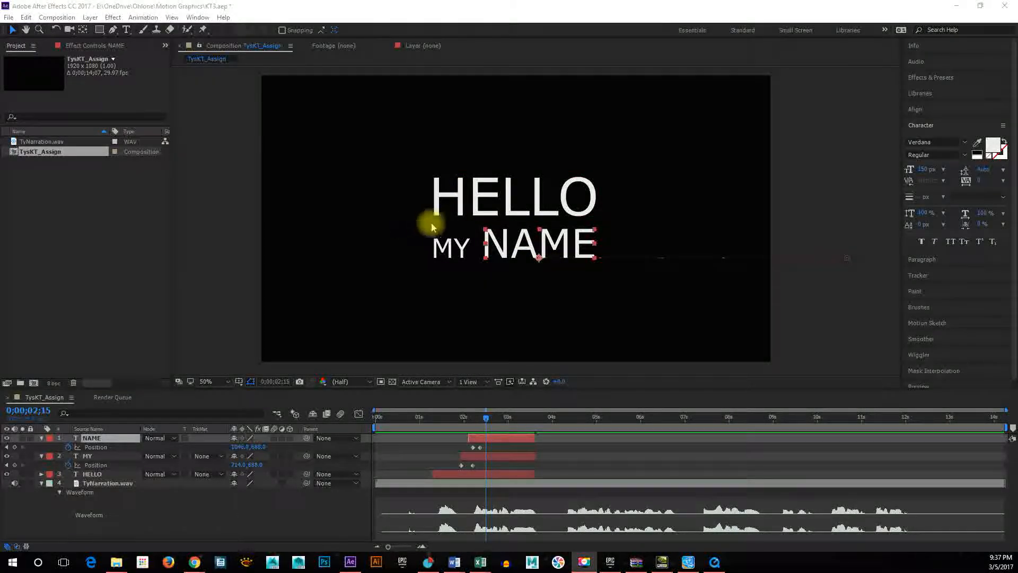
Add a new null object layer to the TysKT_Assign composition.
{"action": "left_click", "coordinate": [63, 18]}
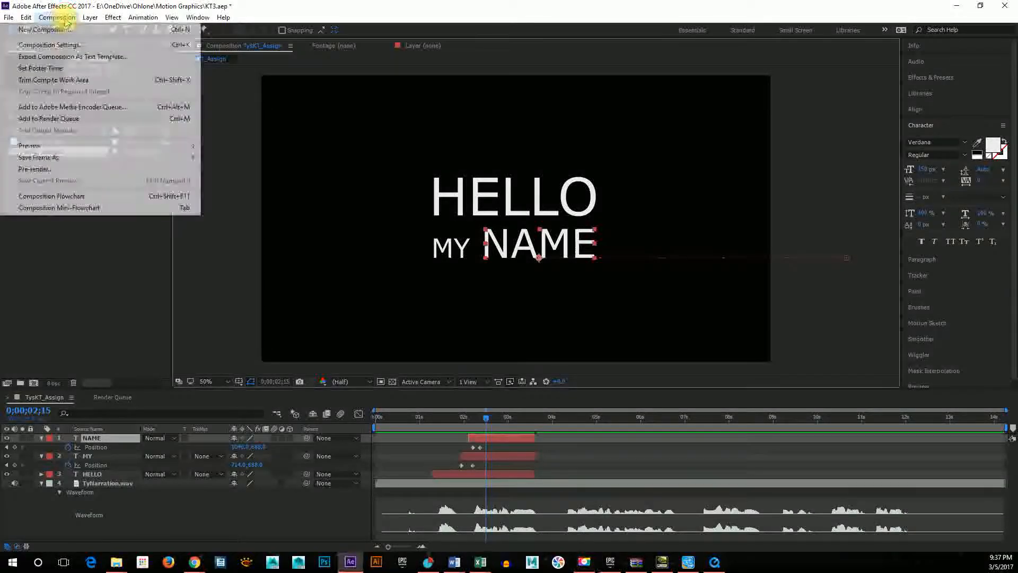
{"action": "mouse_move", "coordinate": [91, 19]}
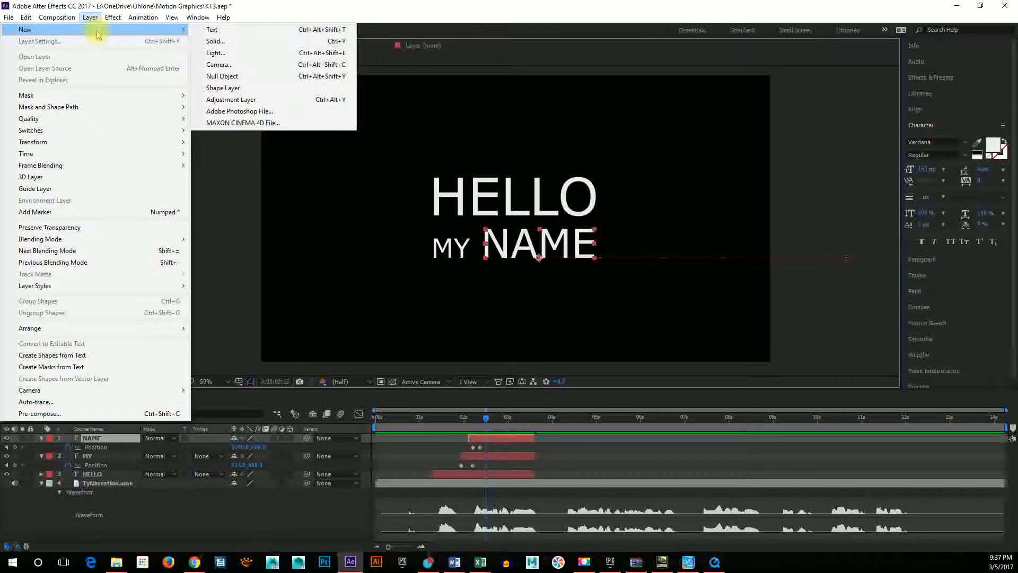
{"action": "left_click", "coordinate": [242, 79]}
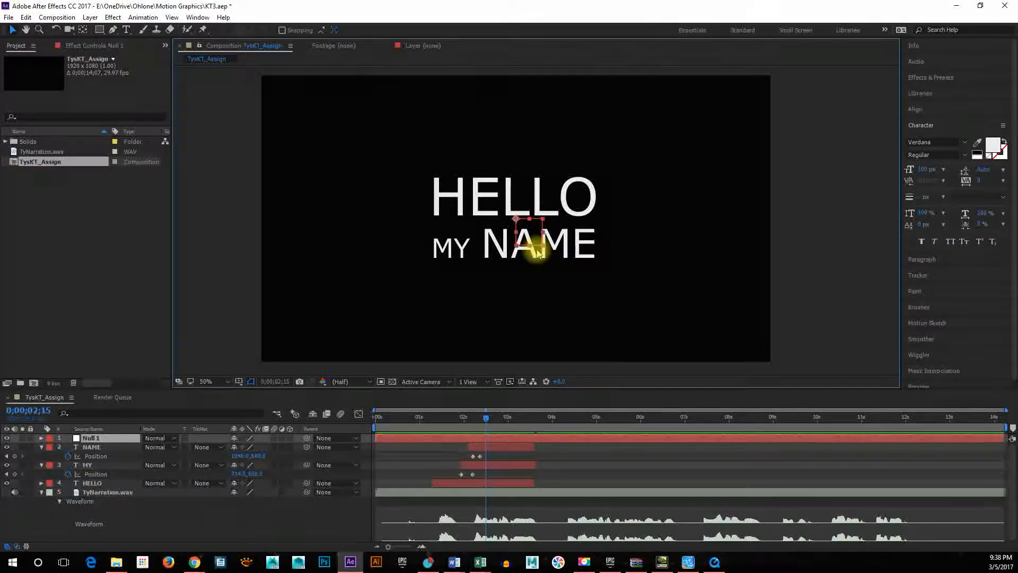
{"action": "left_click", "coordinate": [550, 440]}
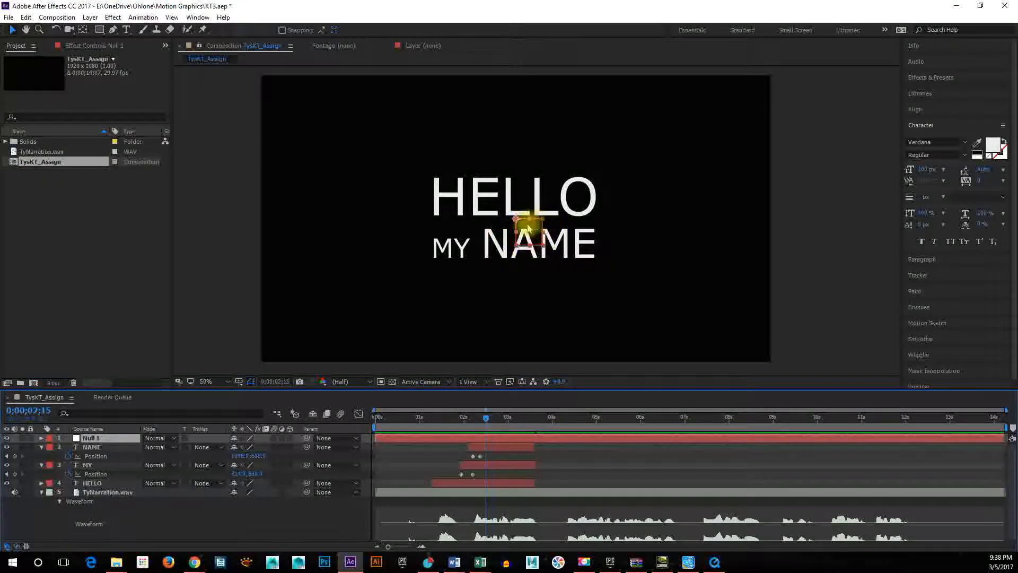
Rename the null layer NullGroup1 and return to the TysKT_Assign composition view.
{"action": "double_click", "coordinate": [98, 439]}
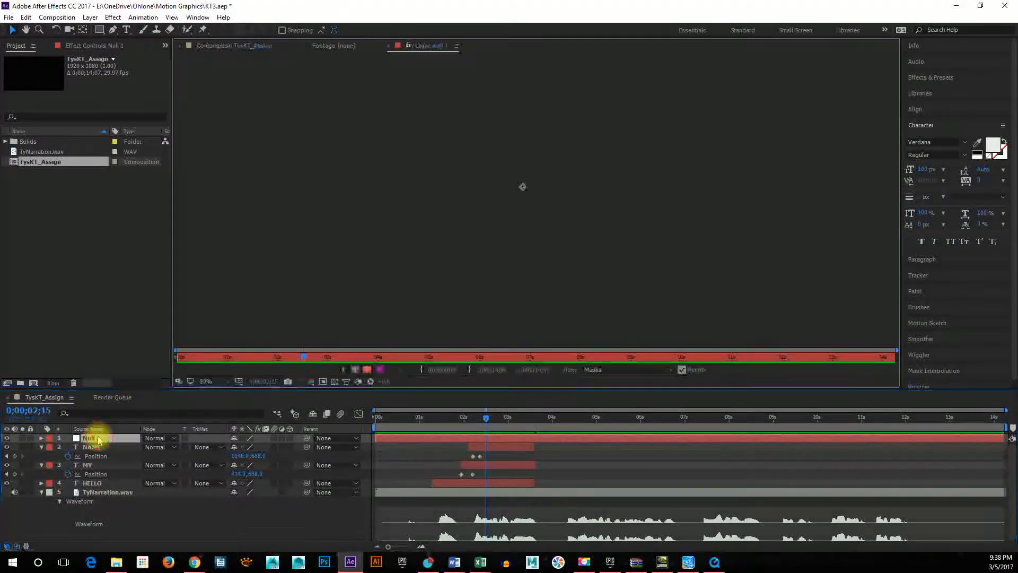
{"action": "right_click", "coordinate": [93, 442]}
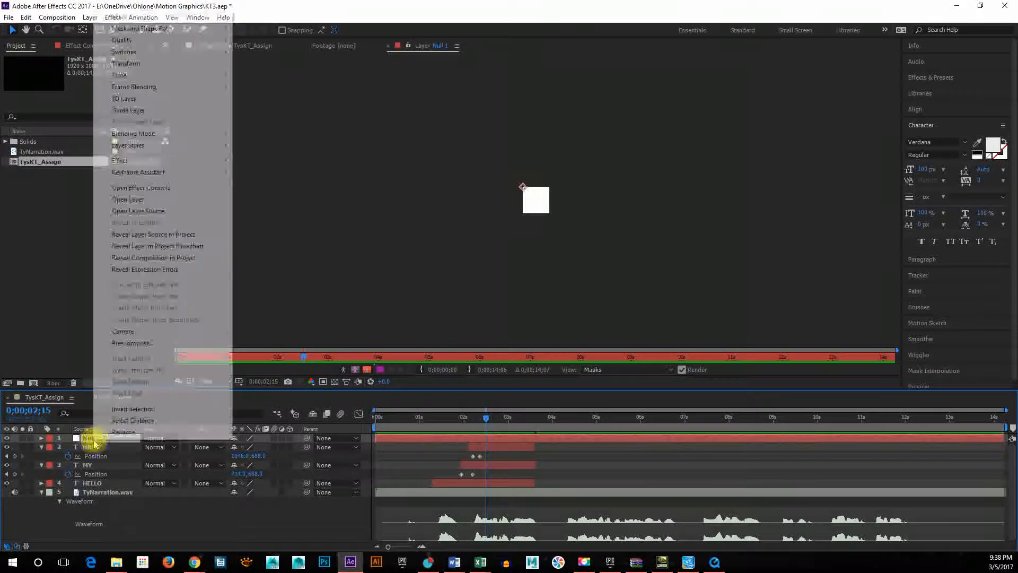
{"action": "left_click", "coordinate": [130, 431]}
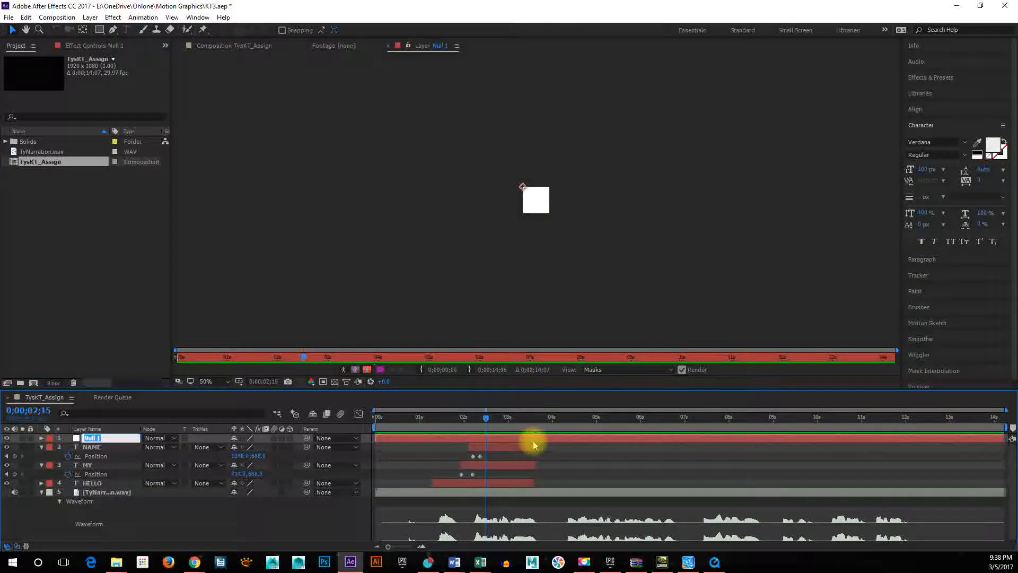
{"action": "type", "text": "Nu"}
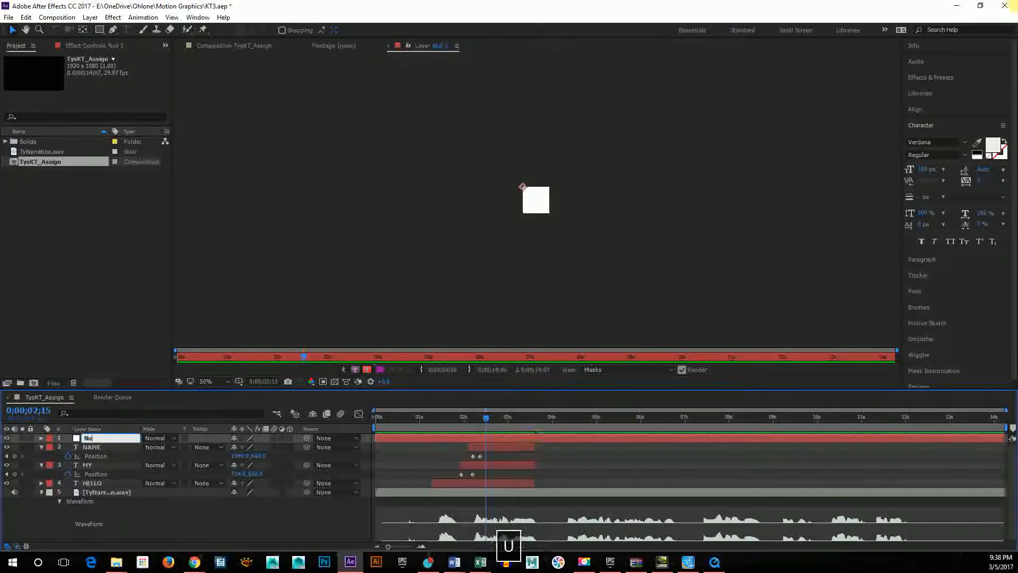
{"action": "type", "text": "llGroup1"}
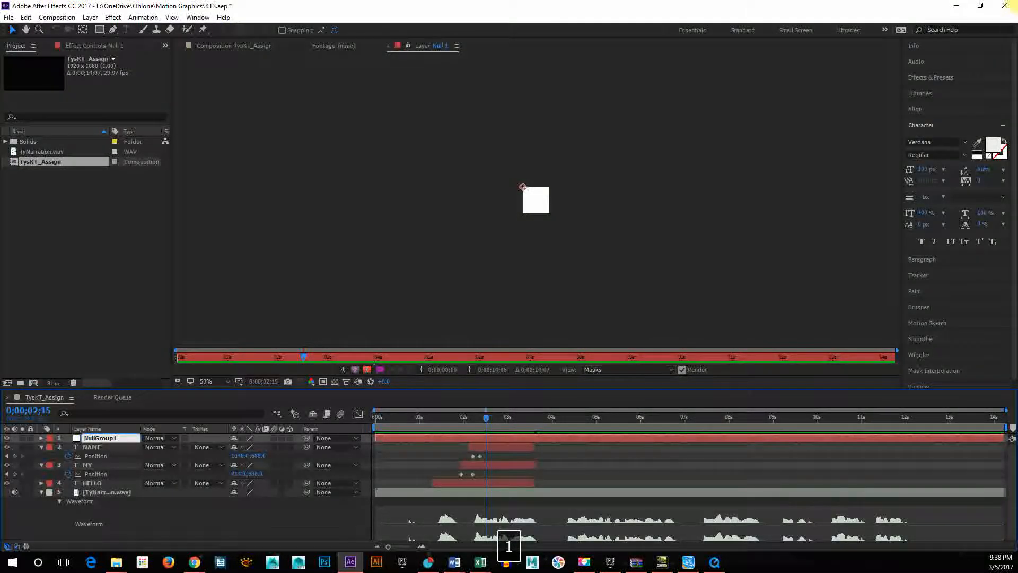
{"action": "key", "text": "Return"}
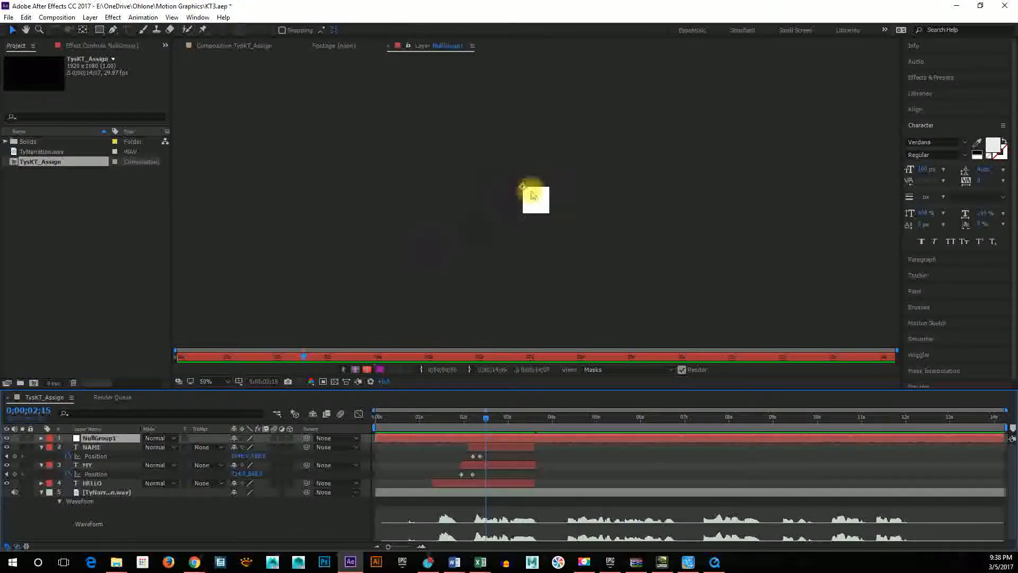
{"action": "left_click", "coordinate": [226, 47]}
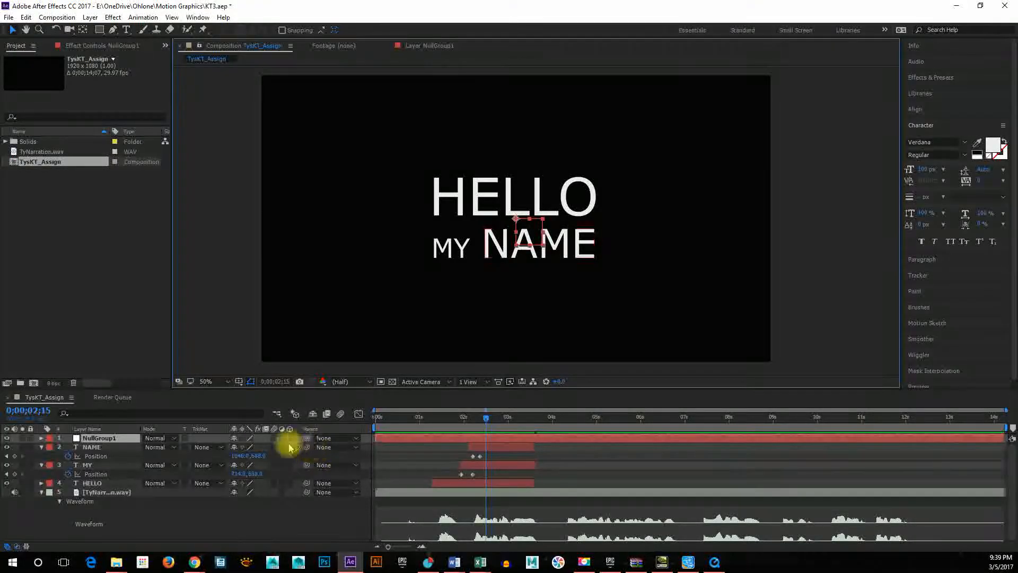
Parent the NAME, MY and HELLO text layers to NullGroup1.
{"action": "left_click", "coordinate": [306, 450]}
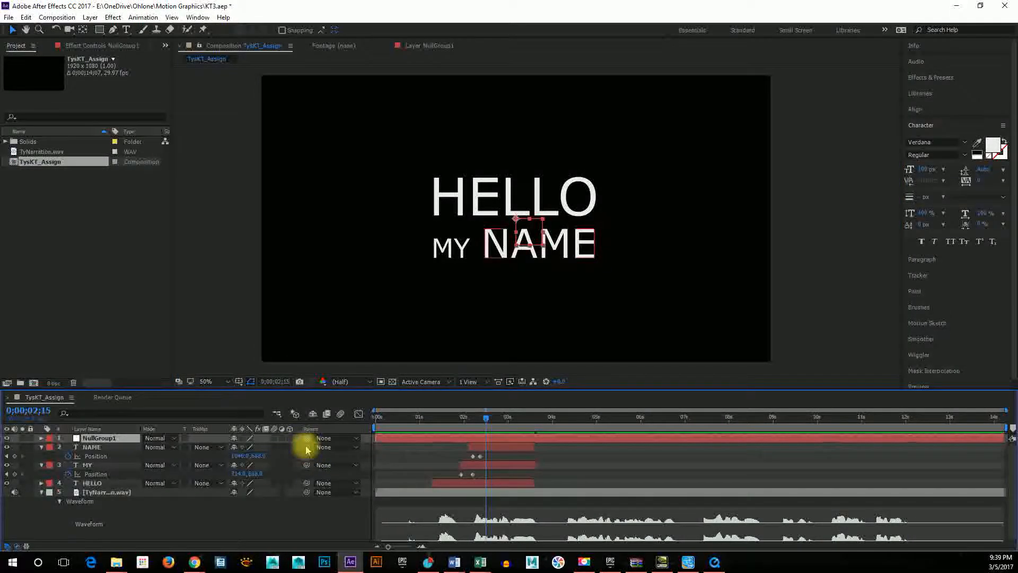
{"action": "left_click_drag", "start_coordinate": [307, 449], "coordinate": [103, 440]}
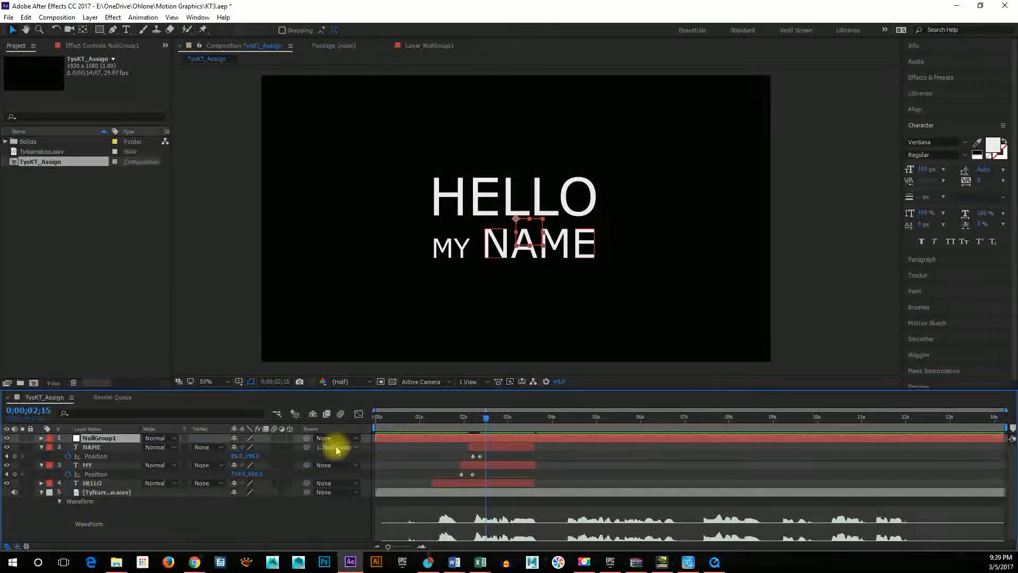
{"action": "left_click", "coordinate": [313, 469]}
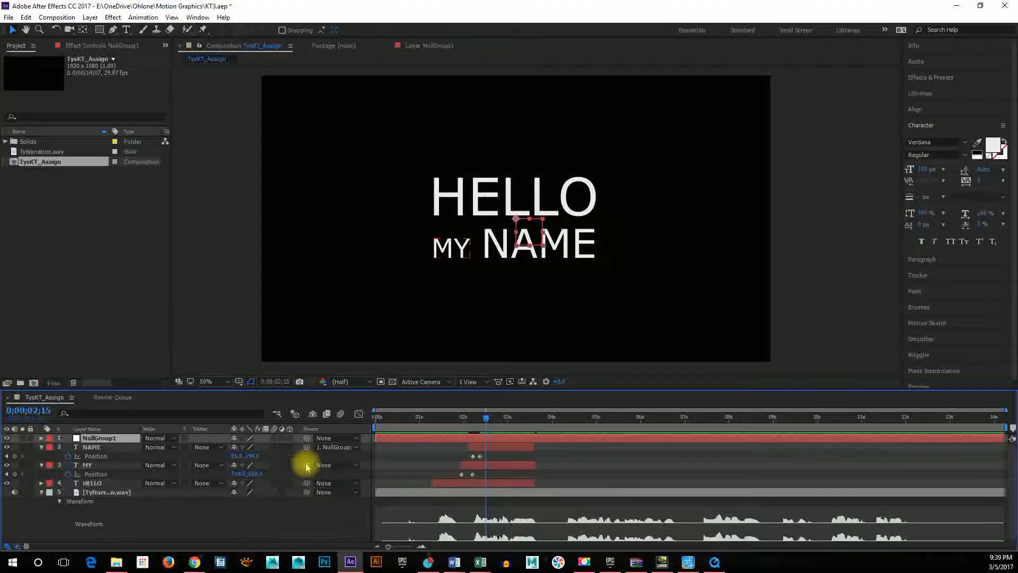
{"action": "left_click_drag", "start_coordinate": [306, 465], "coordinate": [135, 438]}
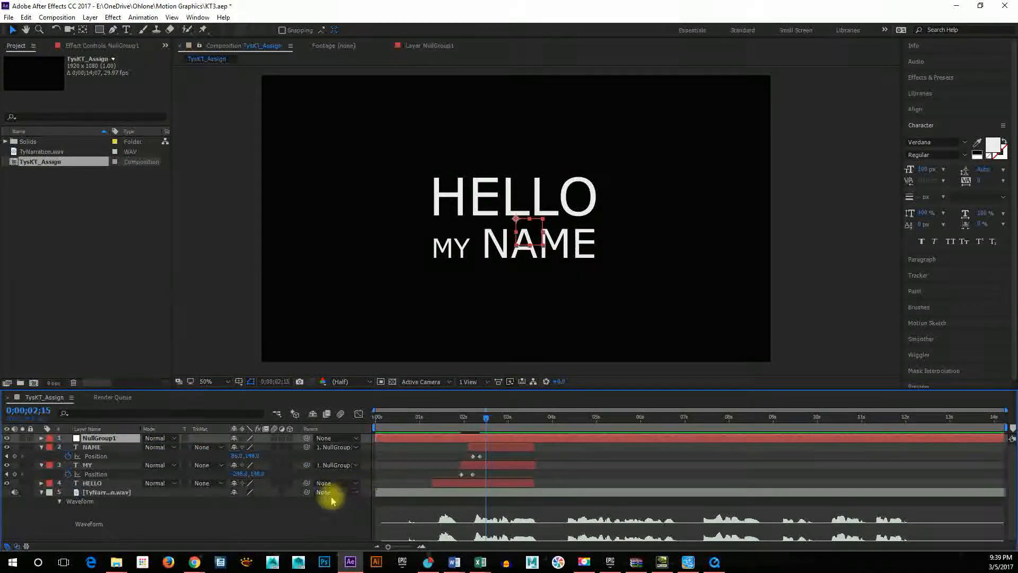
{"action": "left_click", "coordinate": [315, 486]}
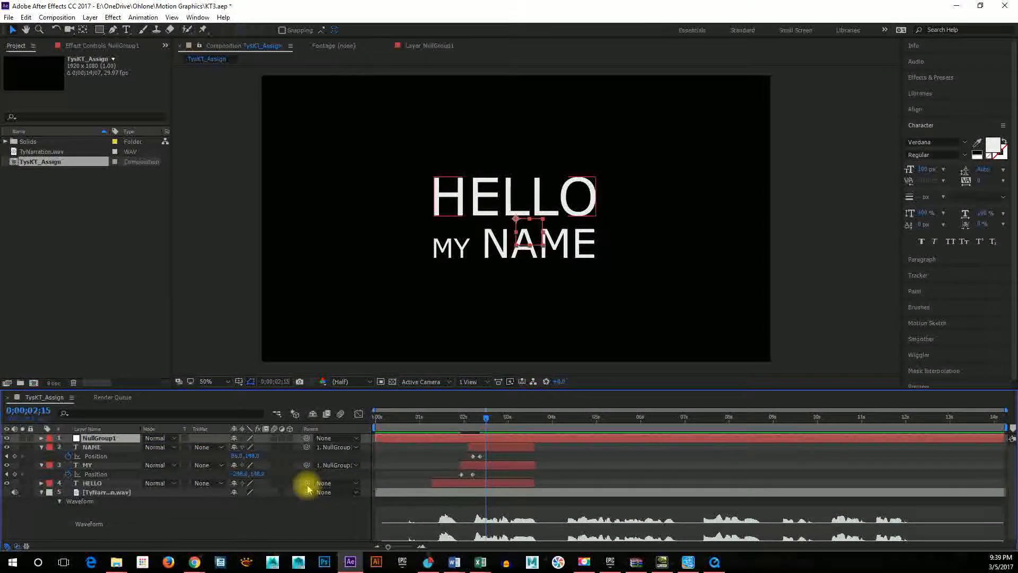
{"action": "left_click_drag", "start_coordinate": [307, 488], "coordinate": [89, 440]}
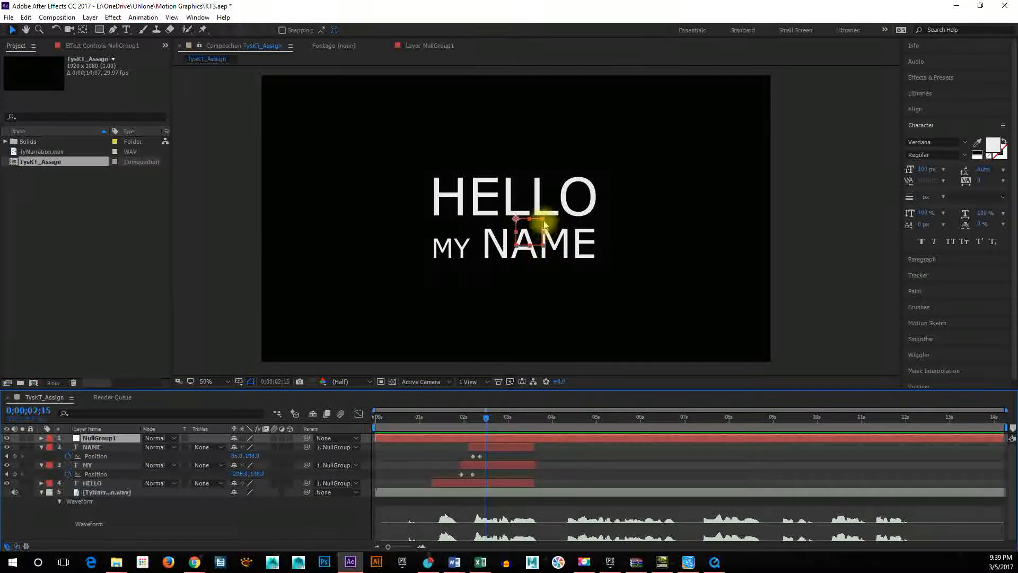
Try moving NullGroup1 together with its parented text layers, and undo the move.
{"action": "left_click_drag", "start_coordinate": [545, 226], "coordinate": [580, 250]}
{"action": "key", "text": "ctrl+z"}
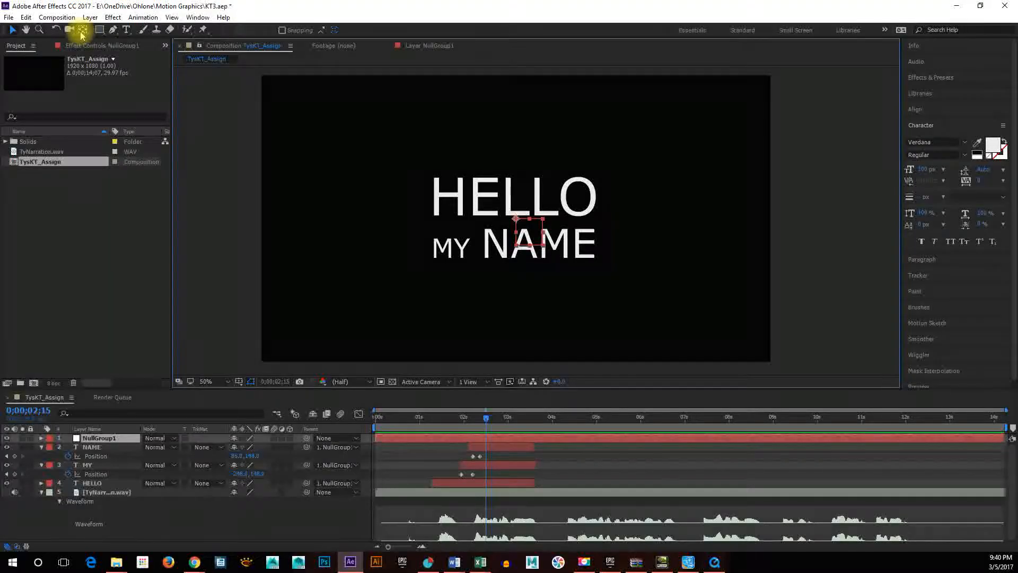
Move NullGroup1's anchor point with the Pan Behind tool to just below the start of the word MY.
{"action": "left_click", "coordinate": [82, 31]}
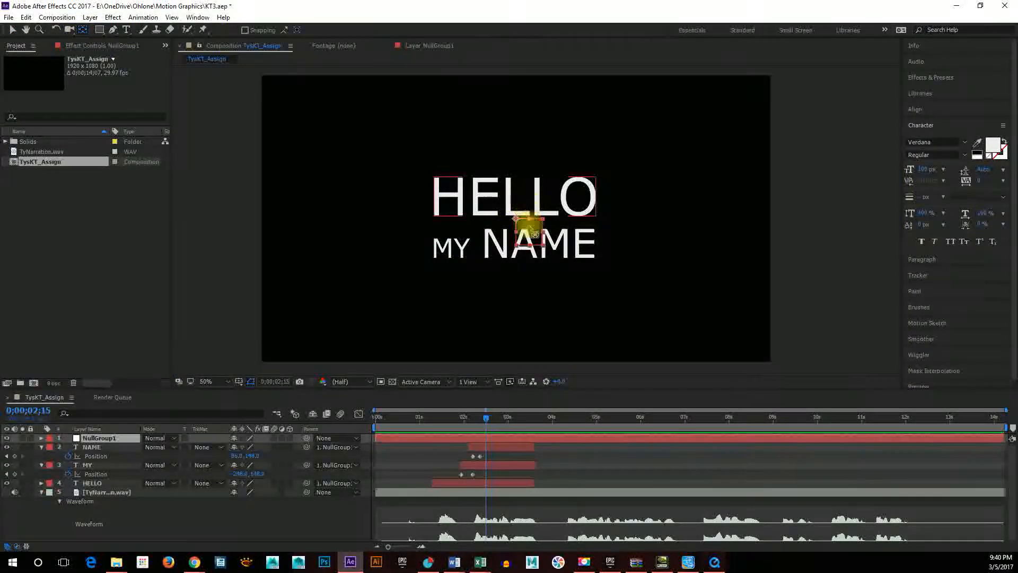
{"action": "left_click_drag", "start_coordinate": [520, 222], "coordinate": [449, 297]}
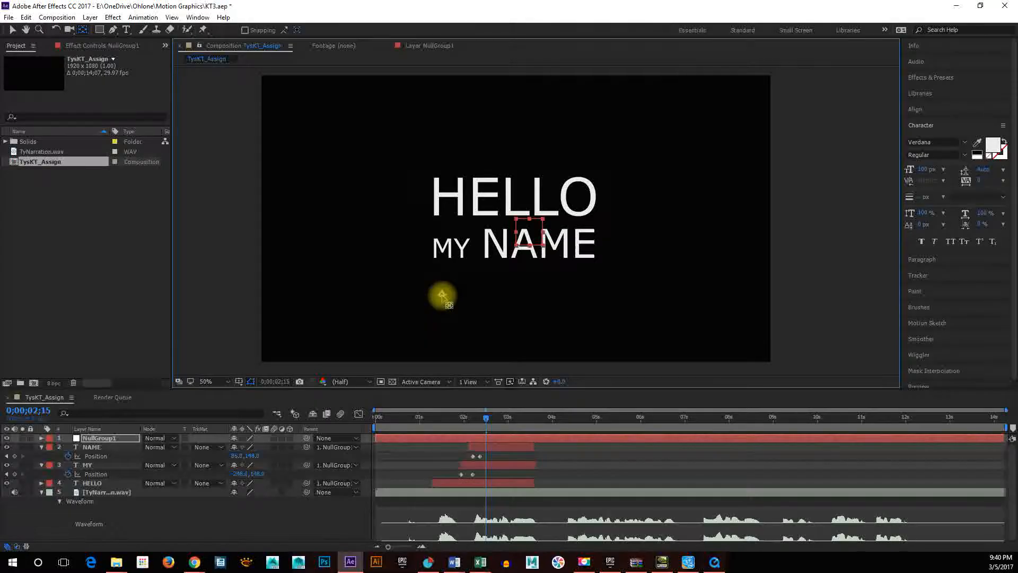
{"action": "left_click_drag", "start_coordinate": [436, 292], "coordinate": [436, 292]}
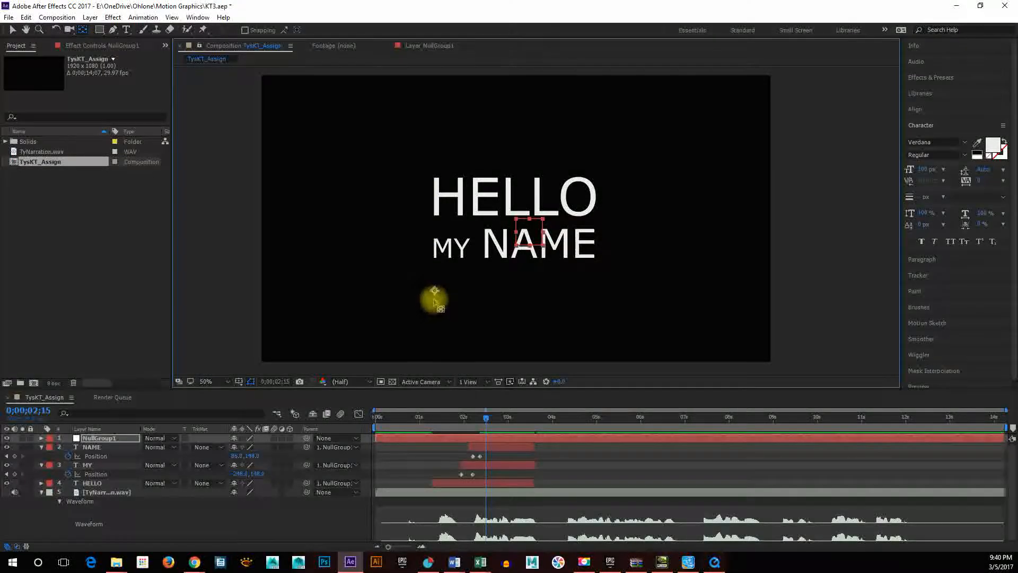
{"action": "left_click_drag", "start_coordinate": [434, 293], "coordinate": [436, 292]}
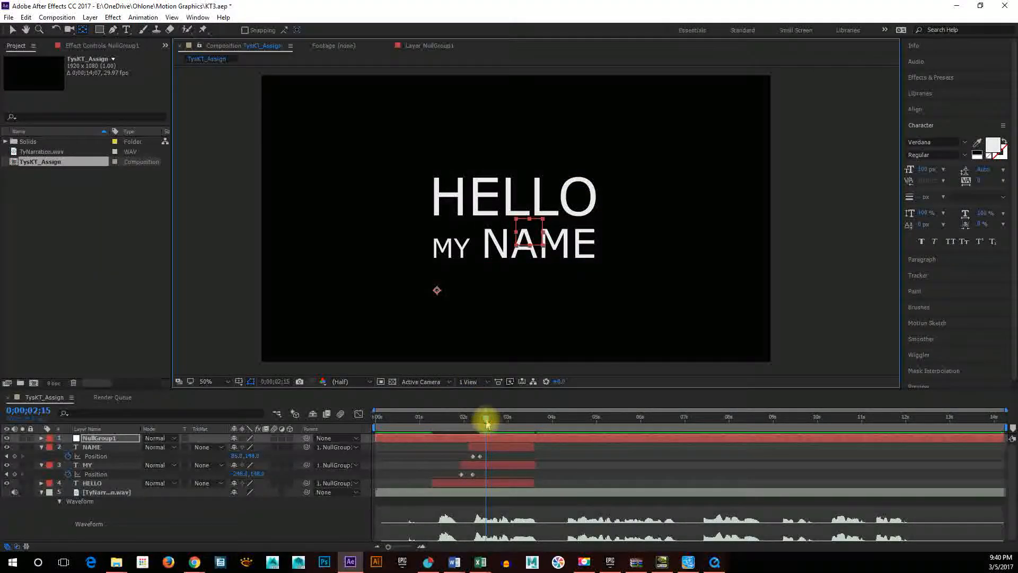
Preview the text animation with the narration from around the one-second mark to judge when the rotation should start.
{"action": "left_click_drag", "start_coordinate": [487, 423], "coordinate": [419, 425]}
{"action": "key", "text": "space"}
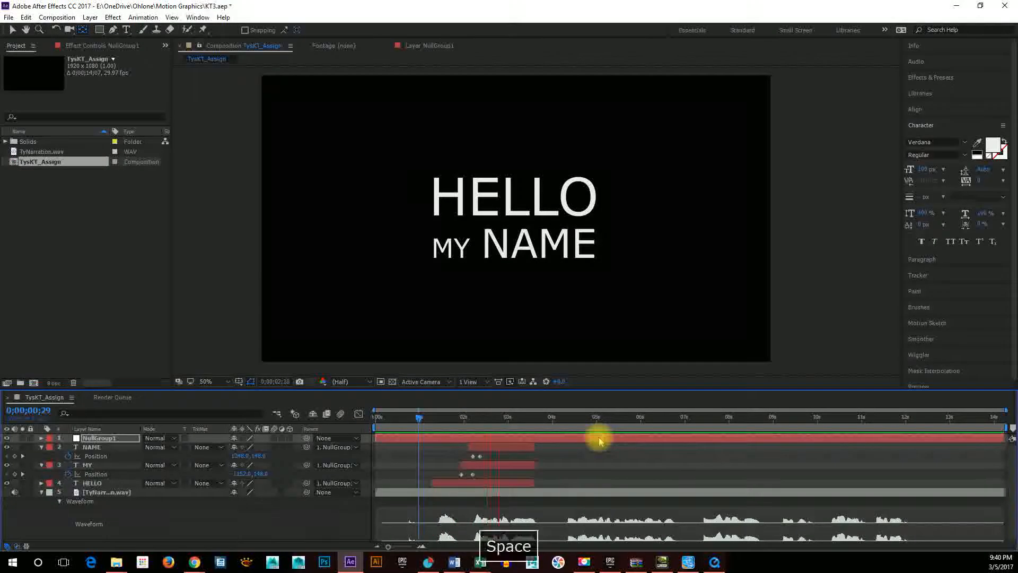
{"action": "left_click_drag", "start_coordinate": [509, 419], "coordinate": [487, 423]}
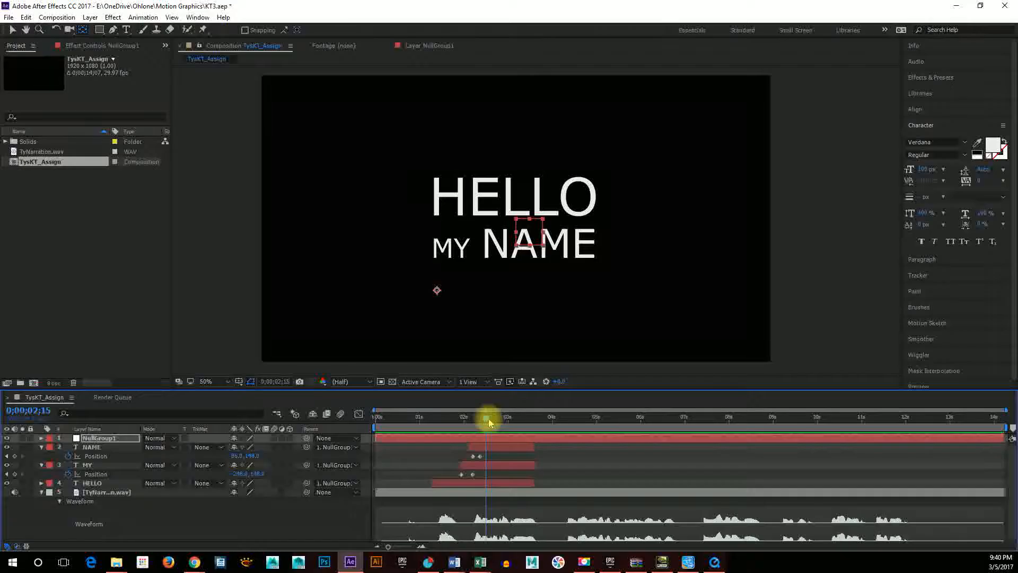
{"action": "left_click_drag", "start_coordinate": [489, 422], "coordinate": [432, 425]}
{"action": "key", "text": "space"}
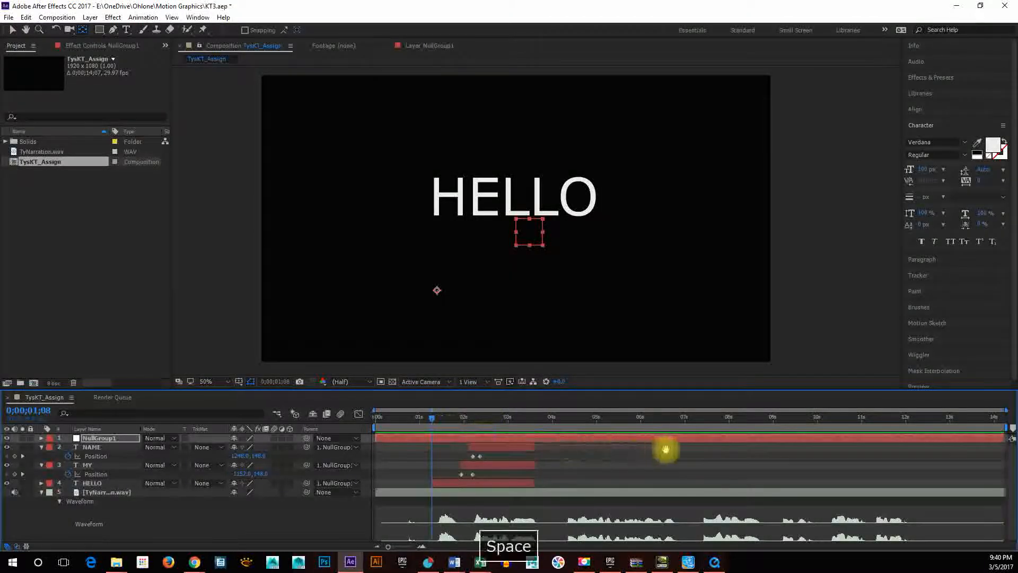
{"action": "key", "text": "space"}
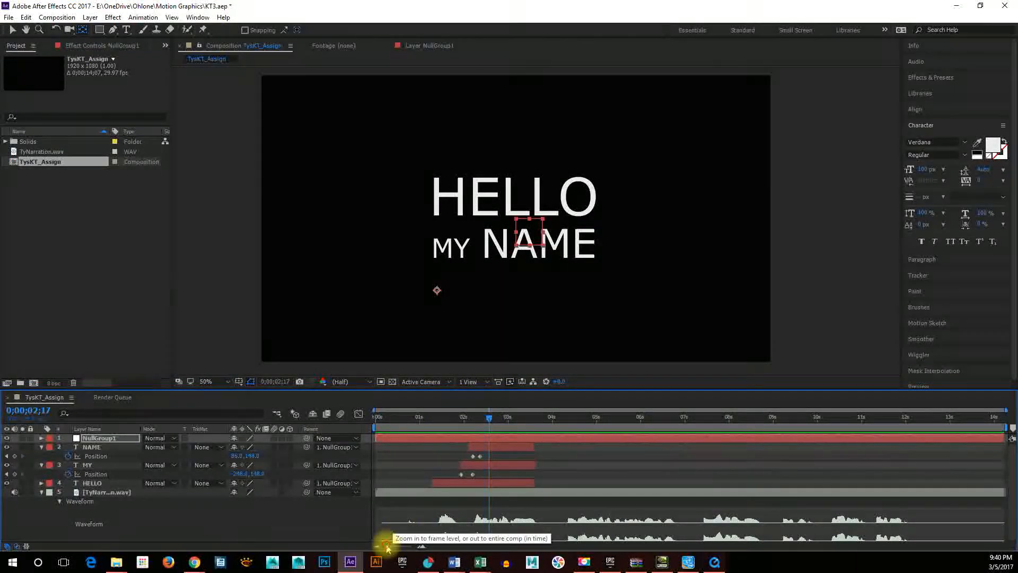
Start a Rotation keyframe on NullGroup1 at 0;00;02;11, aligned with the last position keyframe of the NAME layer.
{"action": "left_click_drag", "start_coordinate": [388, 547], "coordinate": [403, 549]}
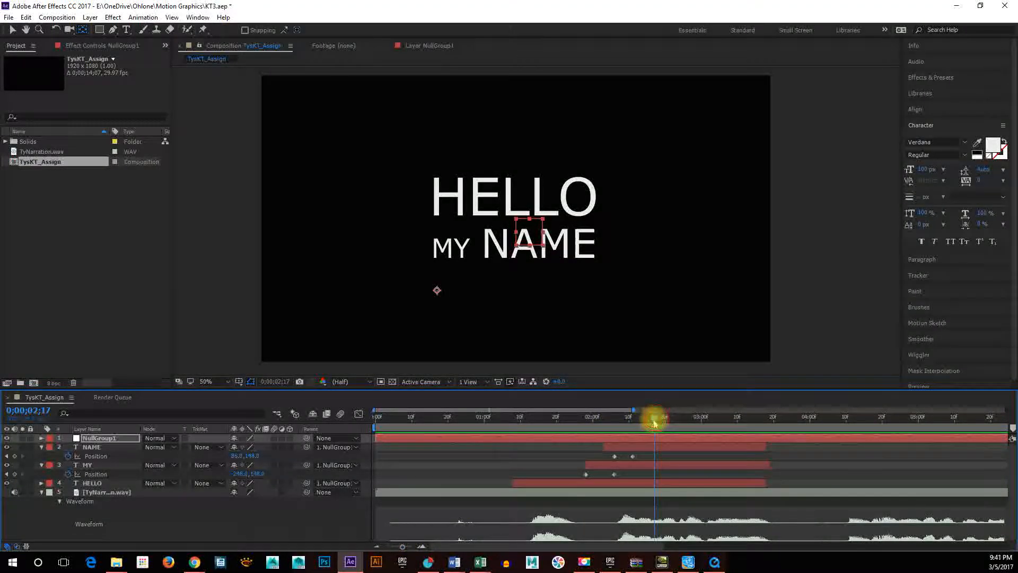
{"action": "mouse_move", "coordinate": [655, 419]}
{"action": "left_mouse_down"}
{"action": "mouse_move", "coordinate": [550, 425]}
{"action": "mouse_move", "coordinate": [669, 418]}
{"action": "mouse_move", "coordinate": [636, 425]}
{"action": "left_mouse_up"}
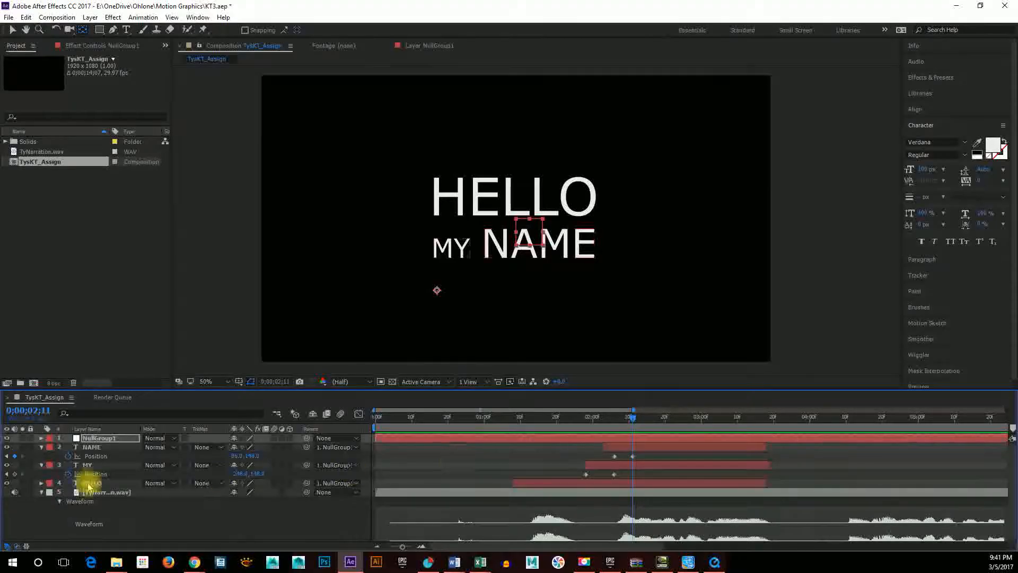
{"action": "left_click", "coordinate": [41, 438]}
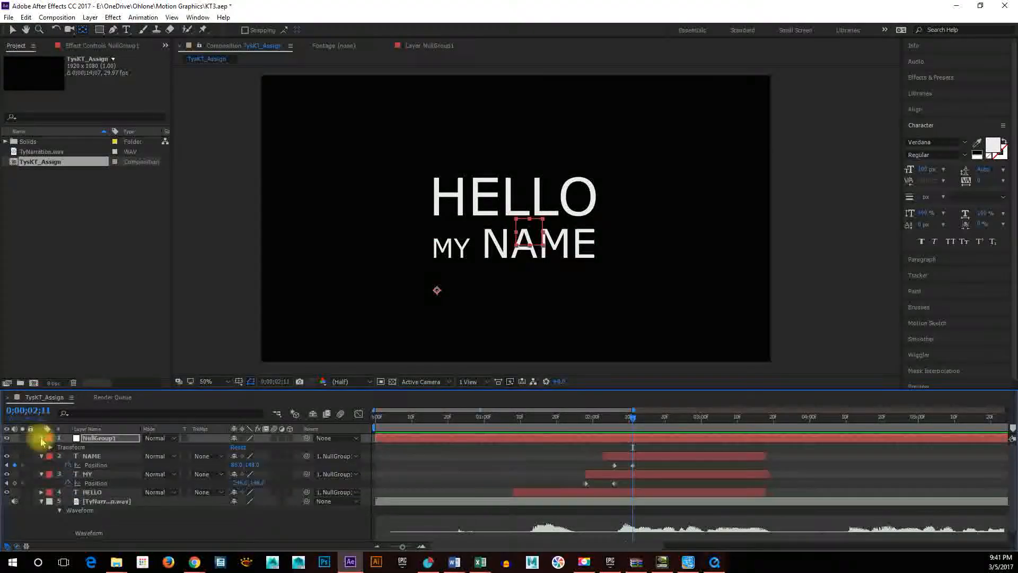
{"action": "left_click", "coordinate": [50, 448]}
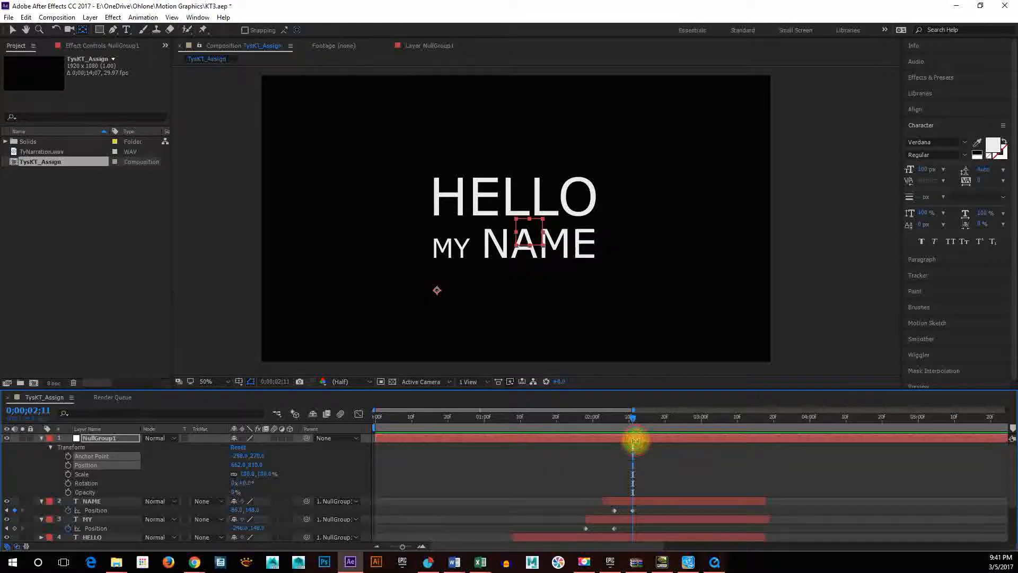
{"action": "key", "text": "r"}
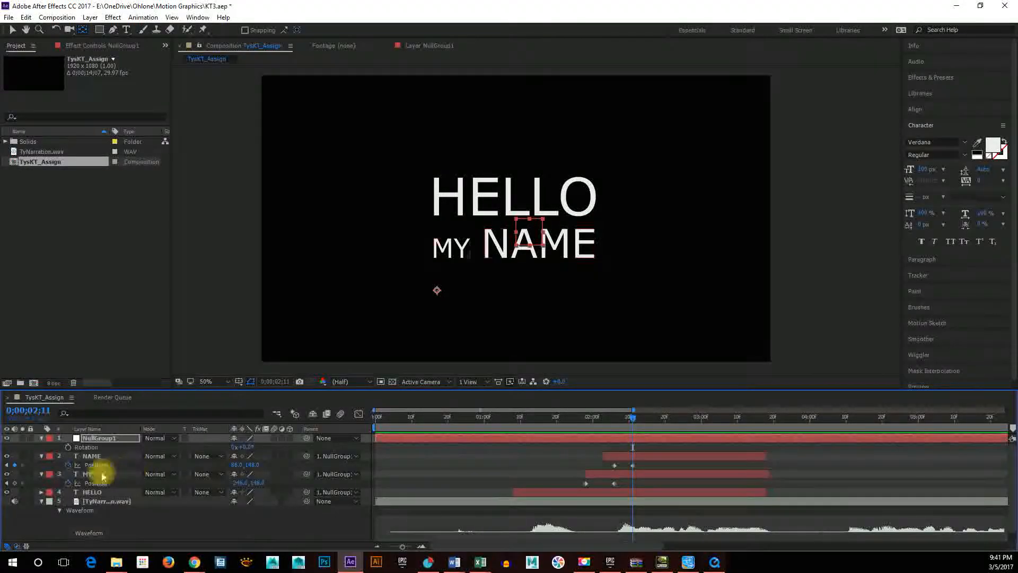
{"action": "left_click", "coordinate": [633, 465]}
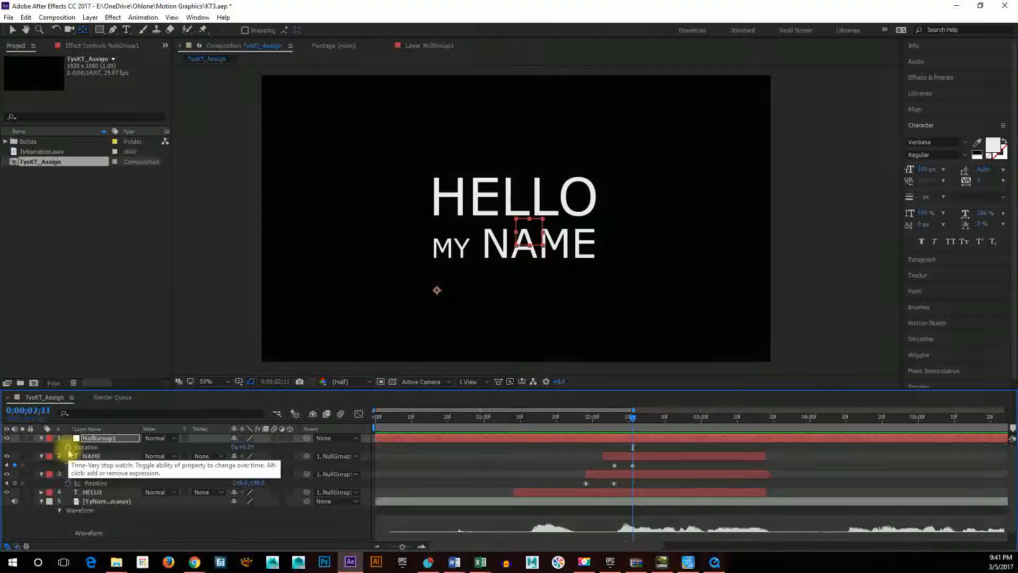
{"action": "left_click", "coordinate": [68, 447]}
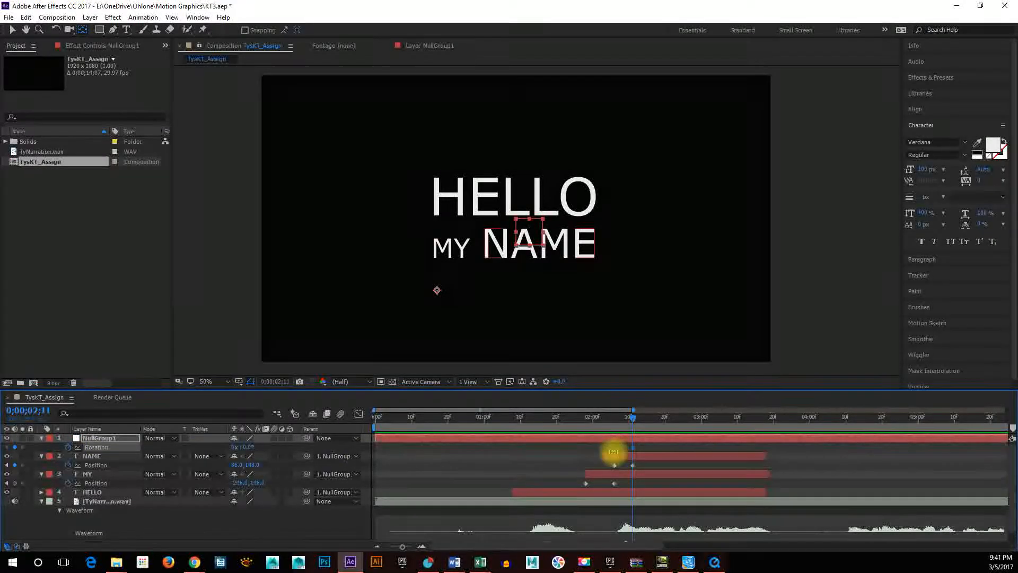
Play the animation from just before HELLO appears and stop with the current time at 0;00;02;15.
{"action": "left_click_drag", "start_coordinate": [638, 422], "coordinate": [506, 423]}
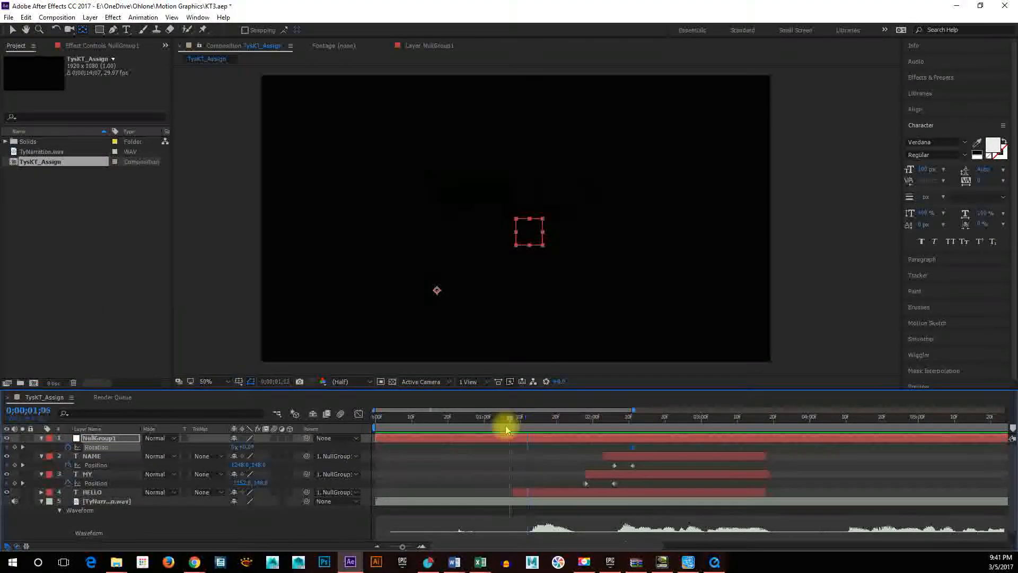
{"action": "key", "text": "space"}
{"action": "key", "text": "space"}
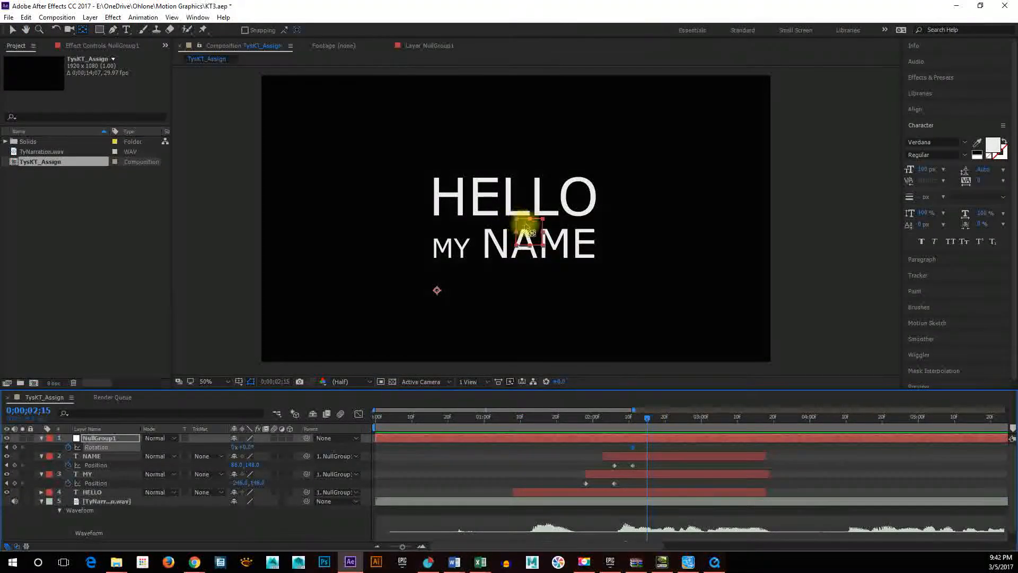
Rotate NullGroup1 to -90° at 0;00;02;15 with the Rotation tool, enlarging the Info panel to fine-tune the exact angle.
{"action": "left_click", "coordinate": [56, 31]}
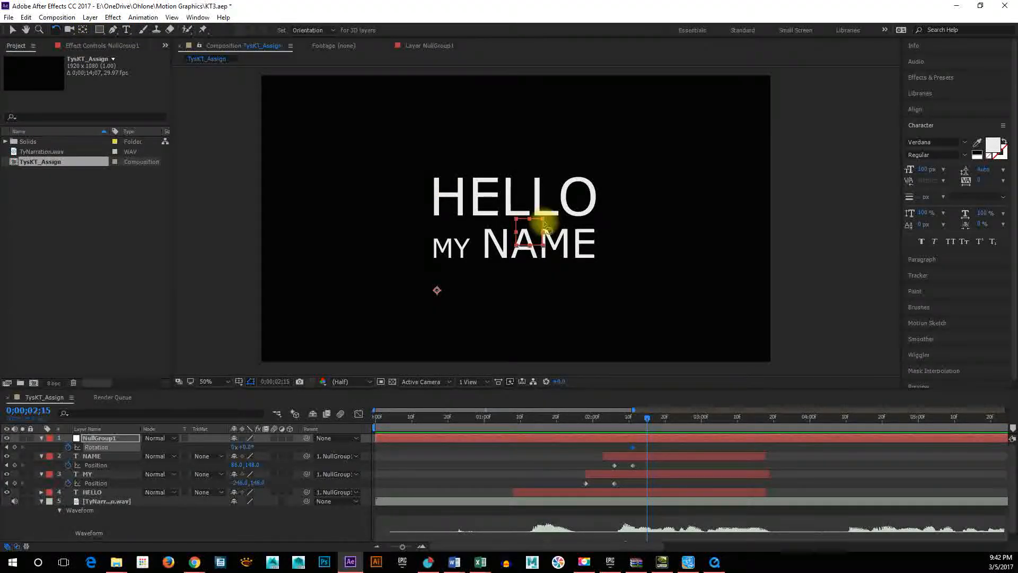
{"action": "left_click_drag", "start_coordinate": [511, 200], "coordinate": [375, 200]}
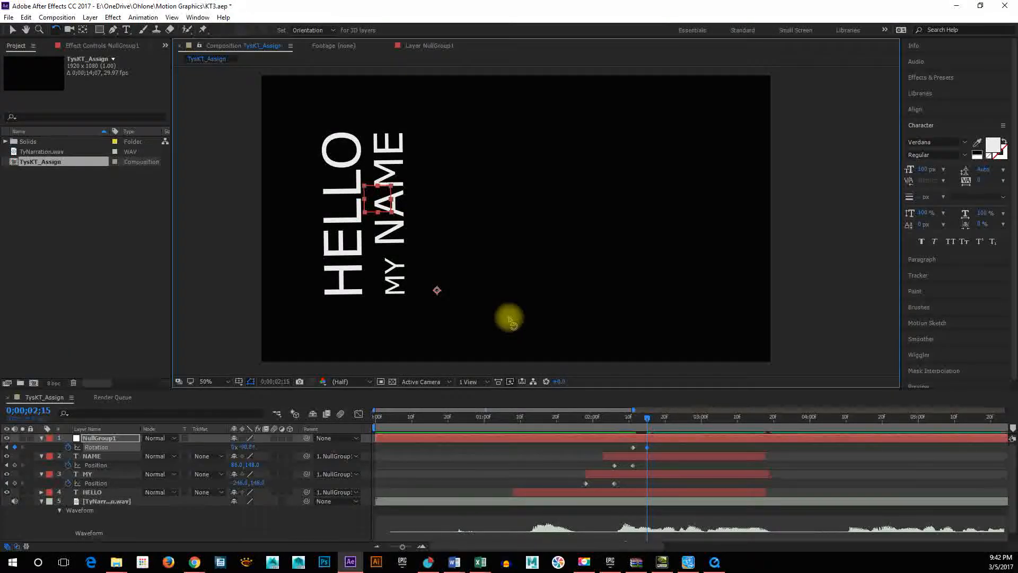
{"action": "left_click", "coordinate": [915, 46]}
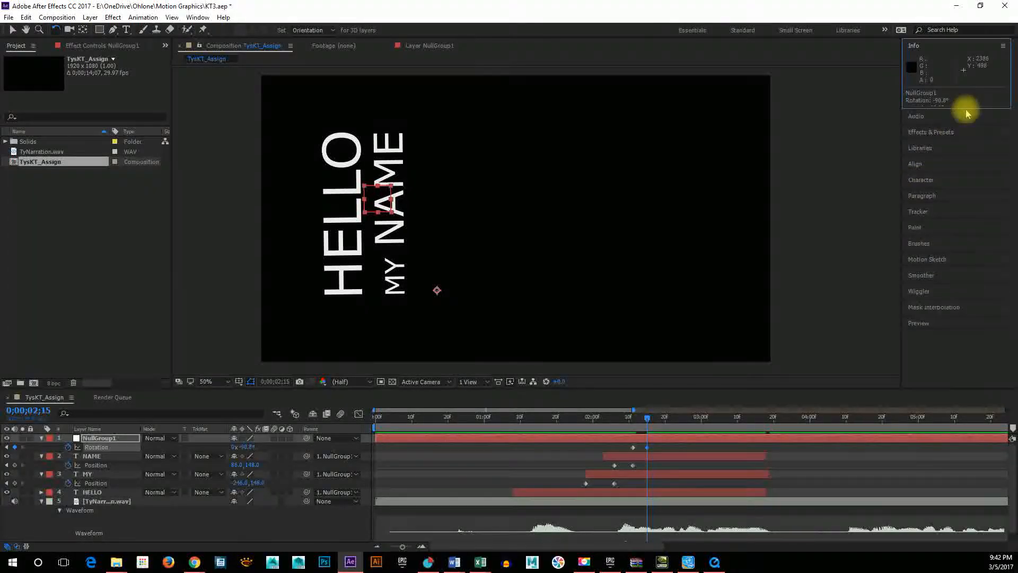
{"action": "left_click_drag", "start_coordinate": [967, 108], "coordinate": [969, 143]}
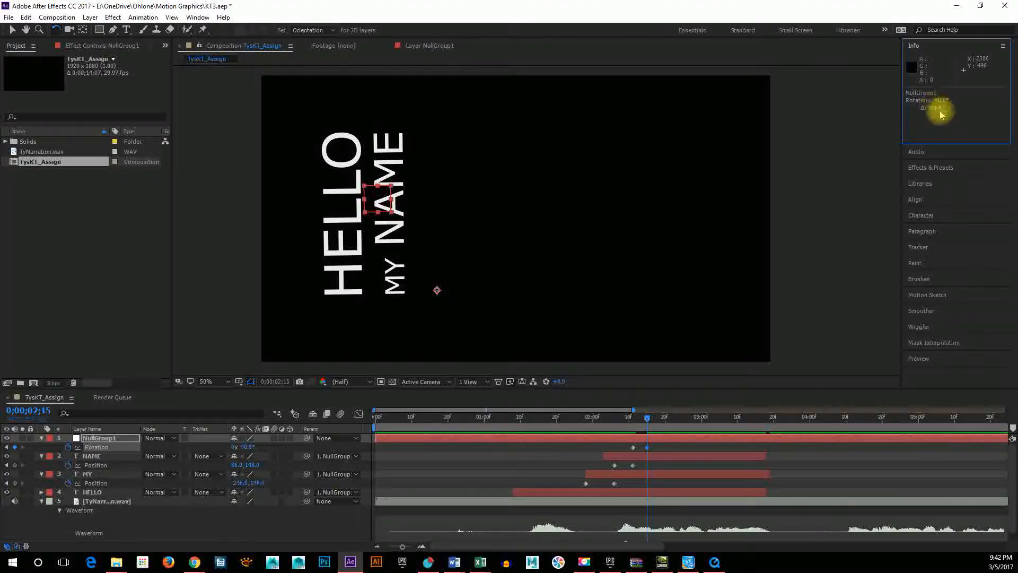
{"action": "left_click", "coordinate": [393, 192]}
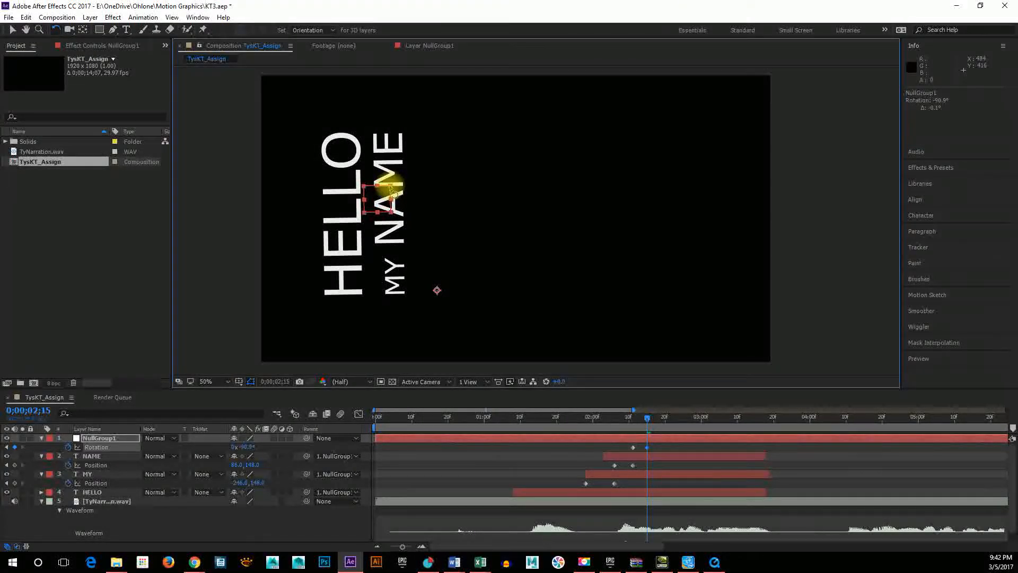
{"action": "left_click_drag", "start_coordinate": [390, 185], "coordinate": [393, 190]}
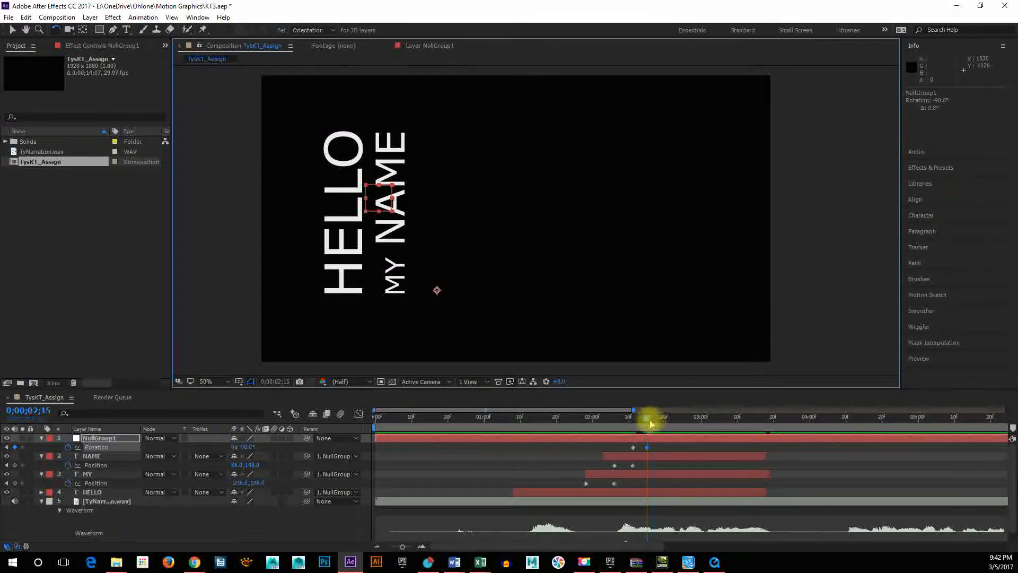
Play the animation from 0;00;00;19, then scrub from 0;00;02;10 to 0;00;02;15 to check the group's rotation against the narration.
{"action": "left_click_drag", "start_coordinate": [650, 422], "coordinate": [446, 431]}
{"action": "key", "text": "space"}
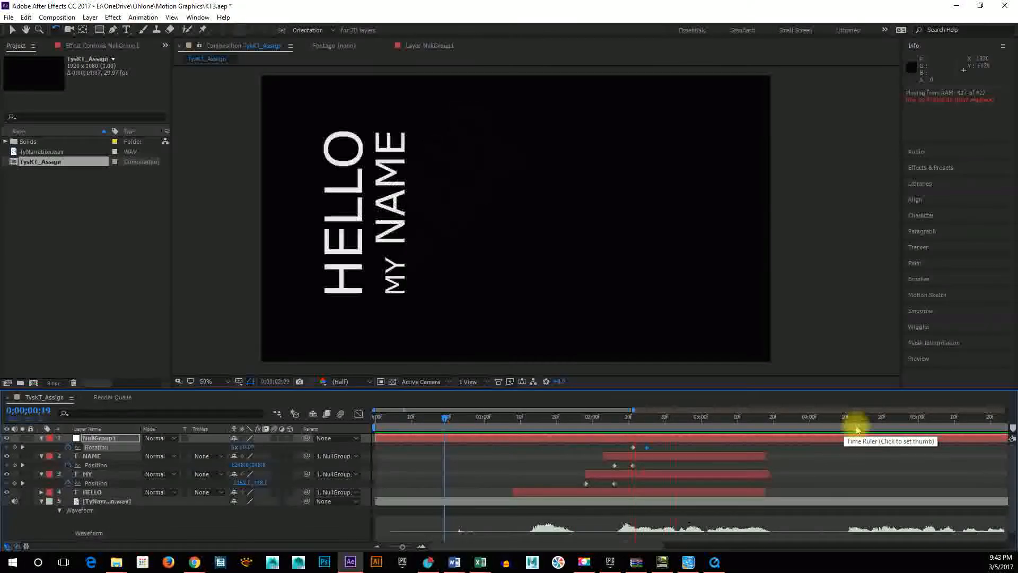
{"action": "key", "text": "space"}
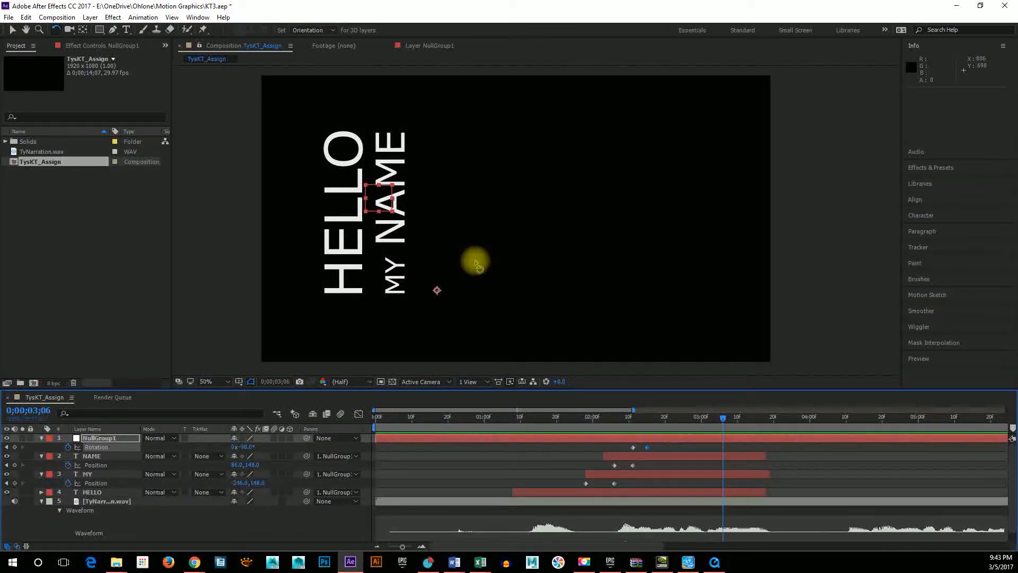
{"action": "left_click_drag", "start_coordinate": [684, 416], "coordinate": [630, 417]}
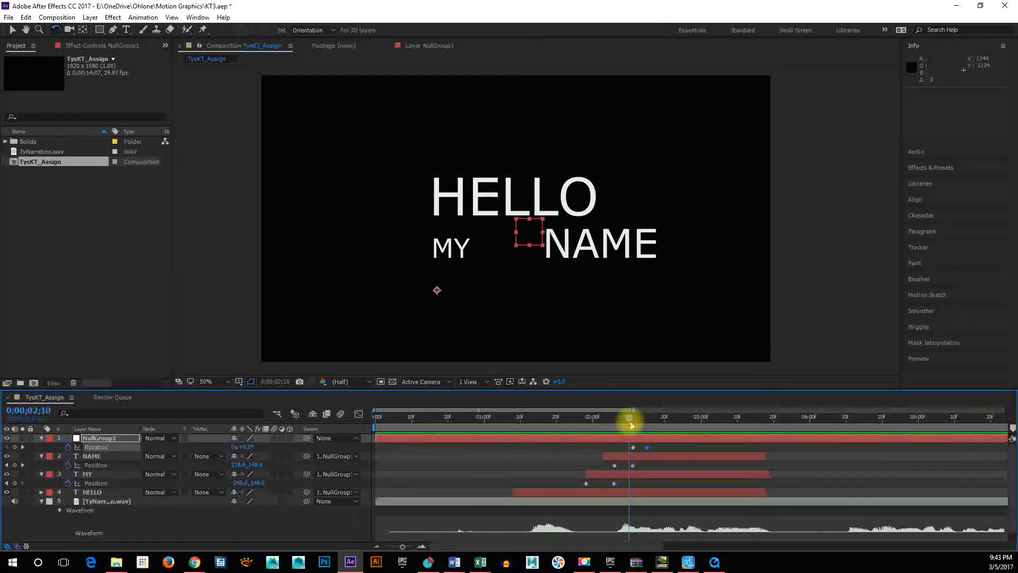
{"action": "left_click_drag", "start_coordinate": [631, 423], "coordinate": [650, 422]}
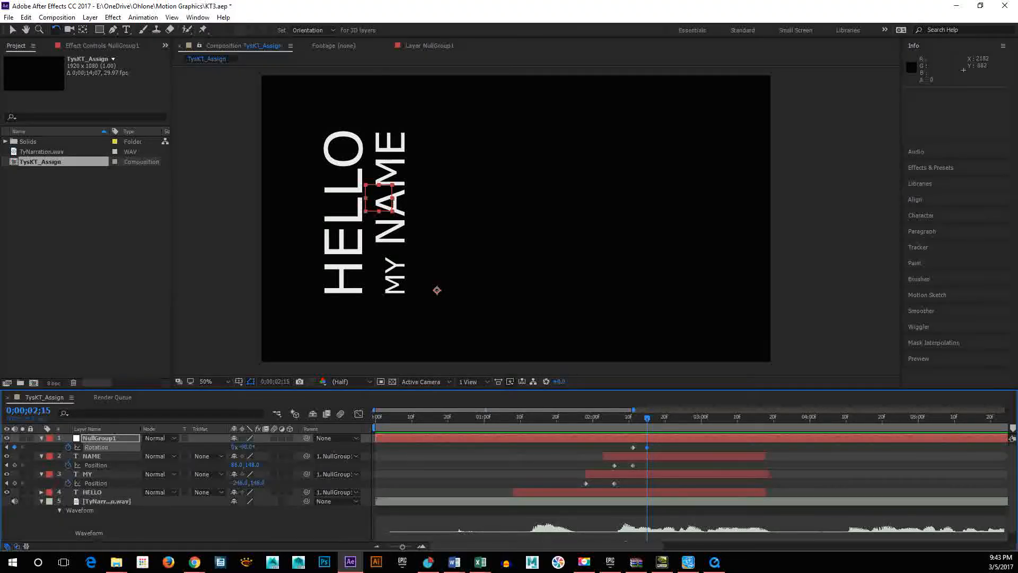
Move the current time to 0;00;02;17, just past the second Rotation keyframe, and select the NullGroup1 layer.
{"action": "key", "text": "alt+Tab"}
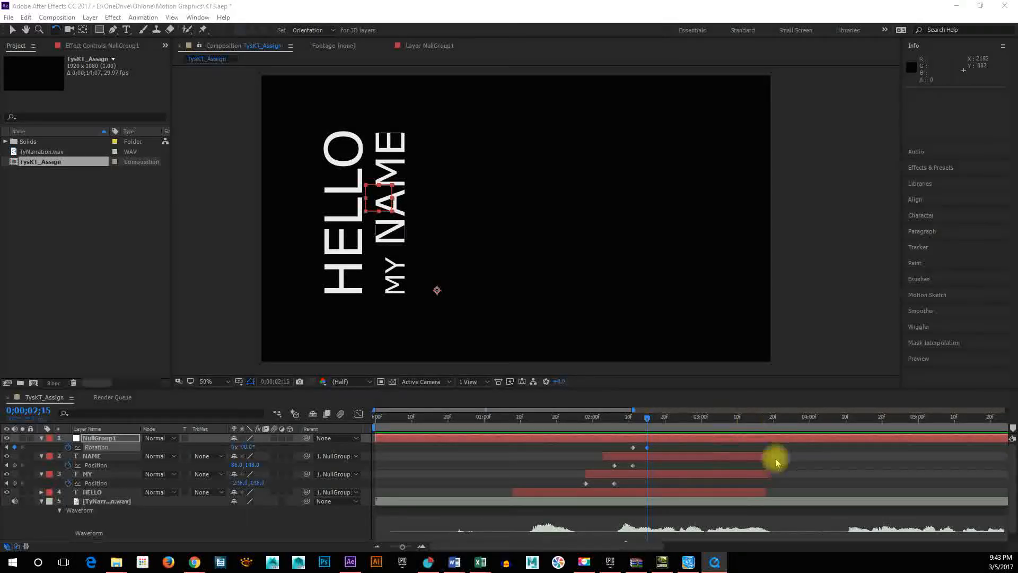
{"action": "mouse_move", "coordinate": [650, 422]}
{"action": "left_mouse_down"}
{"action": "mouse_move", "coordinate": [602, 416]}
{"action": "mouse_move", "coordinate": [669, 428]}
{"action": "mouse_move", "coordinate": [643, 425]}
{"action": "mouse_move", "coordinate": [656, 428]}
{"action": "left_mouse_up"}
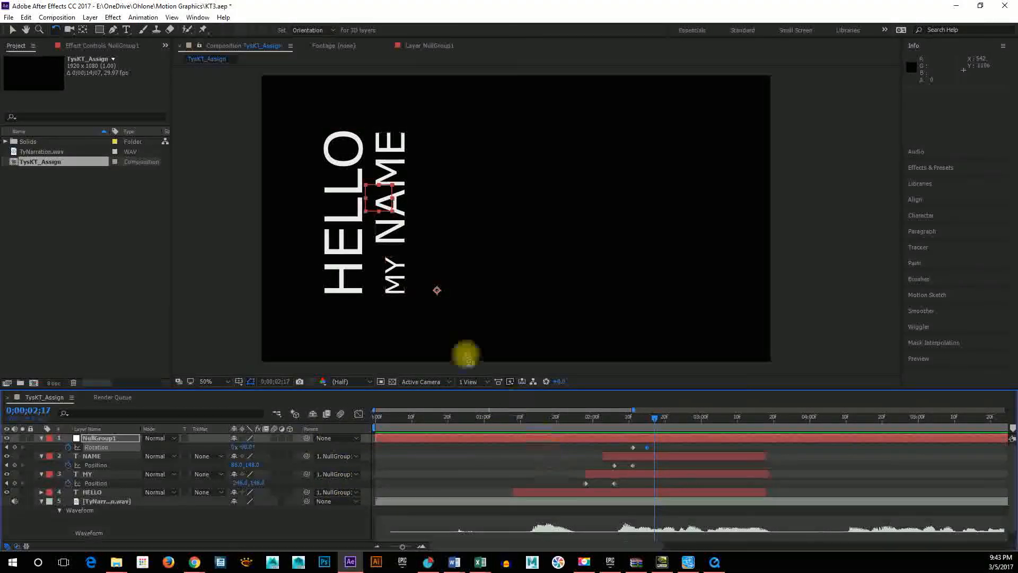
{"action": "left_click", "coordinate": [608, 440]}
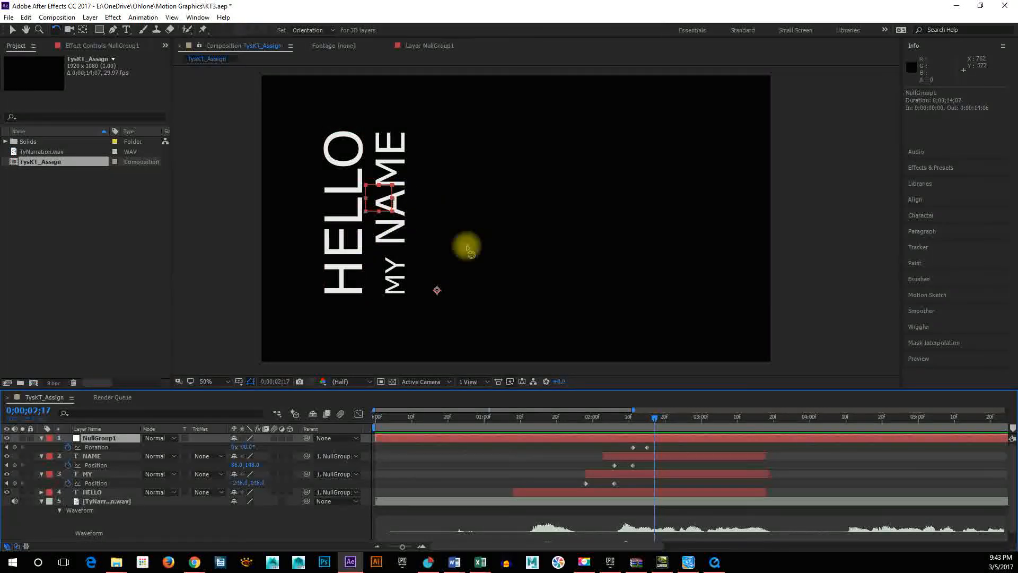